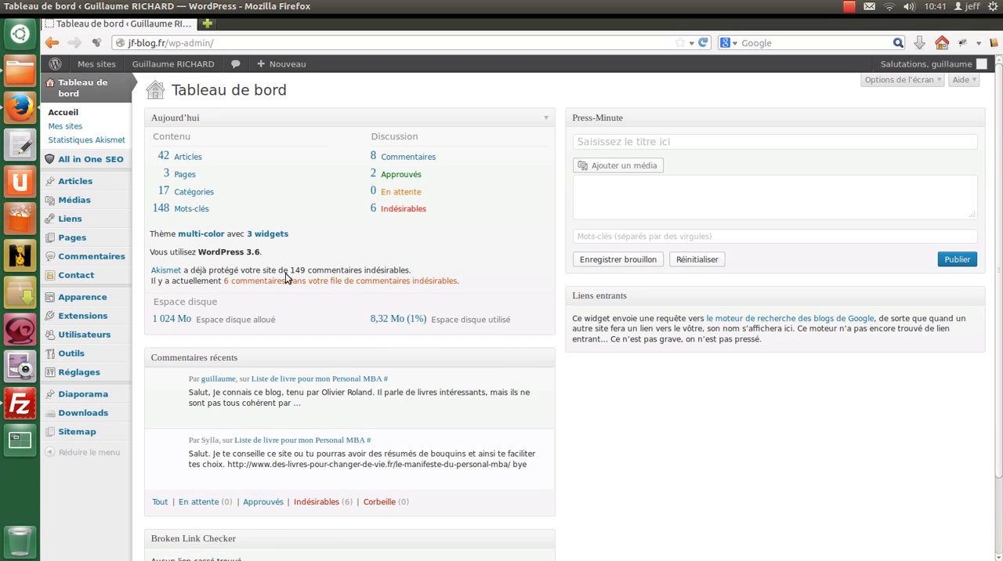
Open the list of comments flagged as spam and review the authors and contents of its entries.
left_click(242, 282)
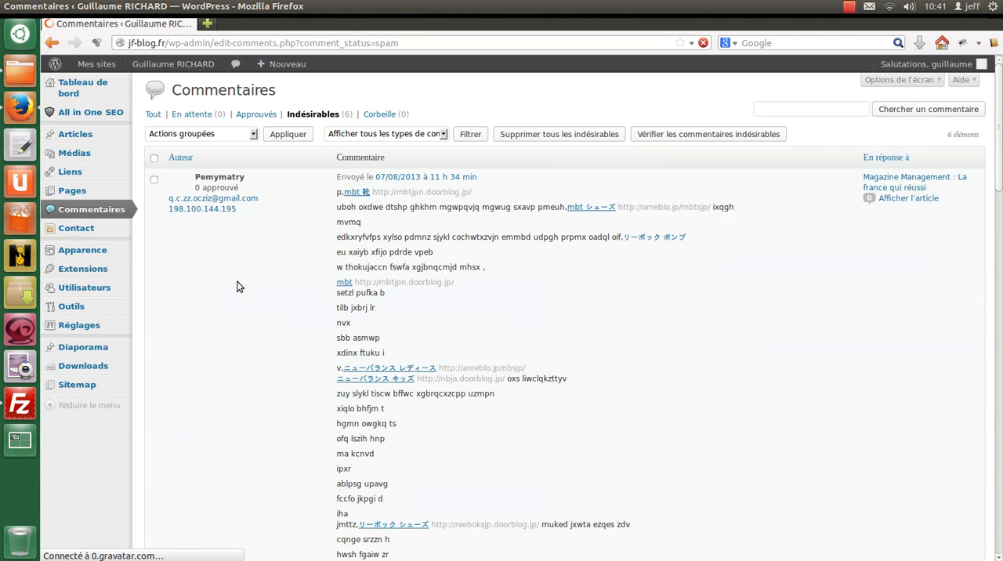
scroll(469, 292, "down", 5)
scroll(469, 292, "down", 8)
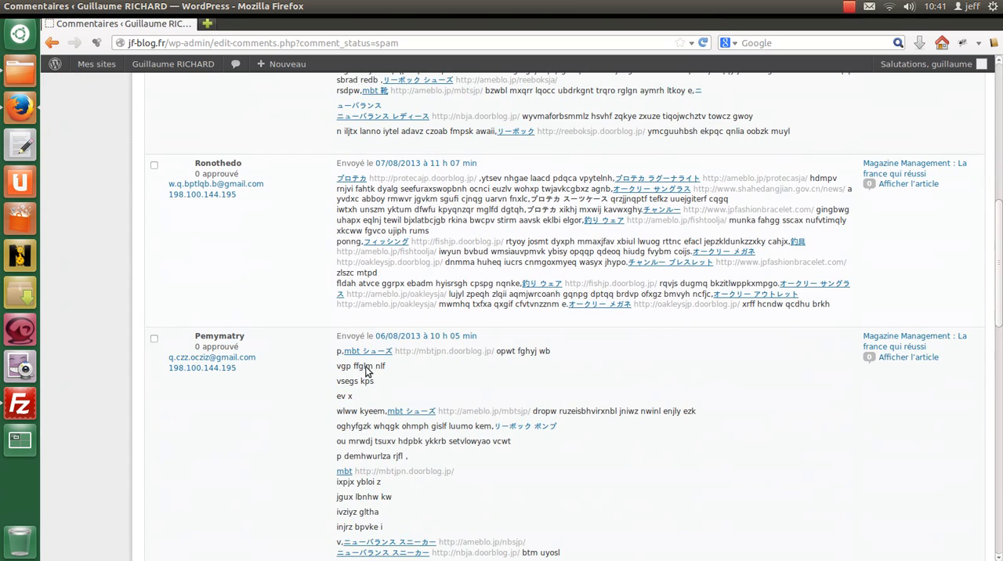
scroll(369, 371, "up", 15)
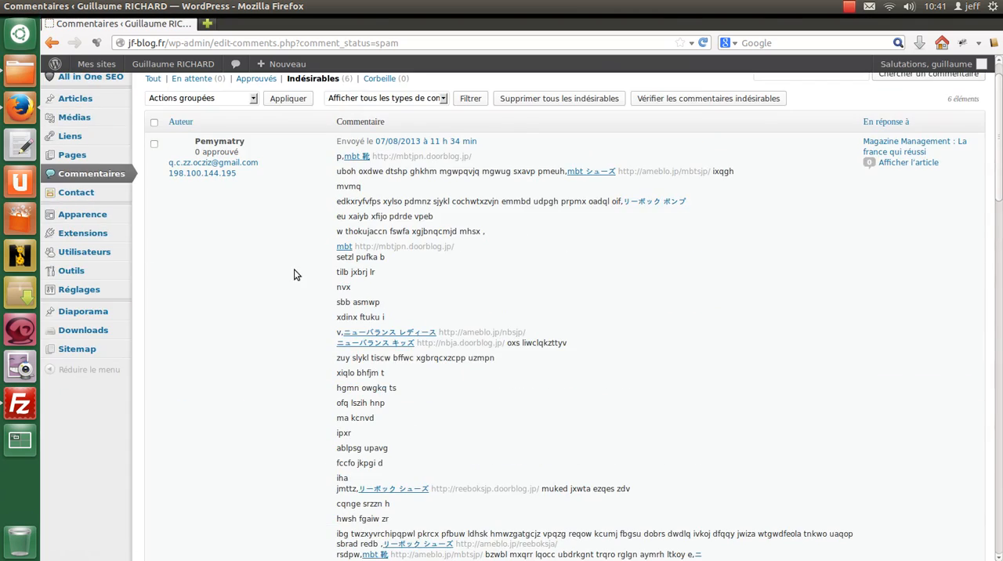
scroll(296, 310, "down", 3)
left_click_drag(192, 521, 243, 522)
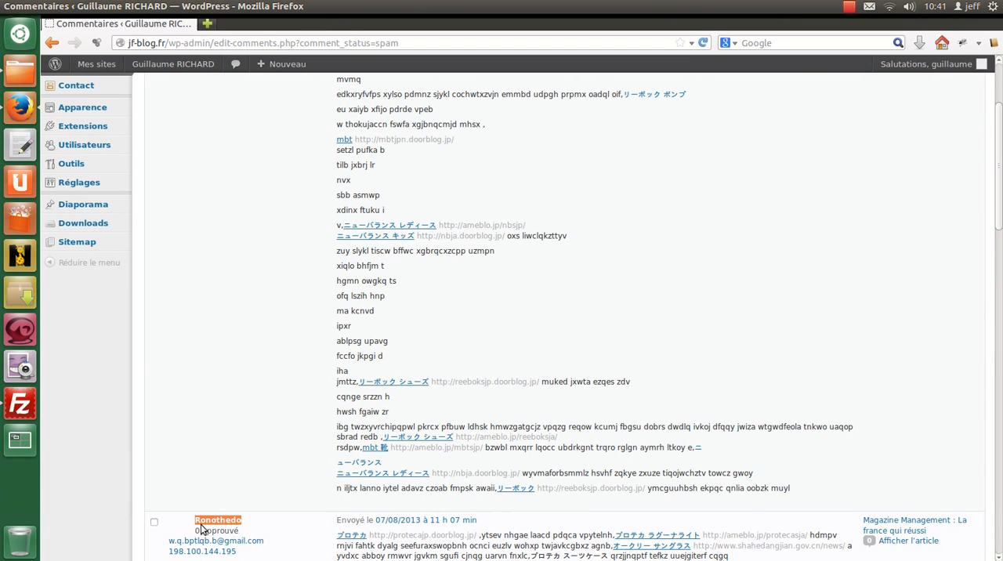
scroll(220, 329, "up", 4)
left_click_drag(195, 178, 170, 210)
left_click(194, 214)
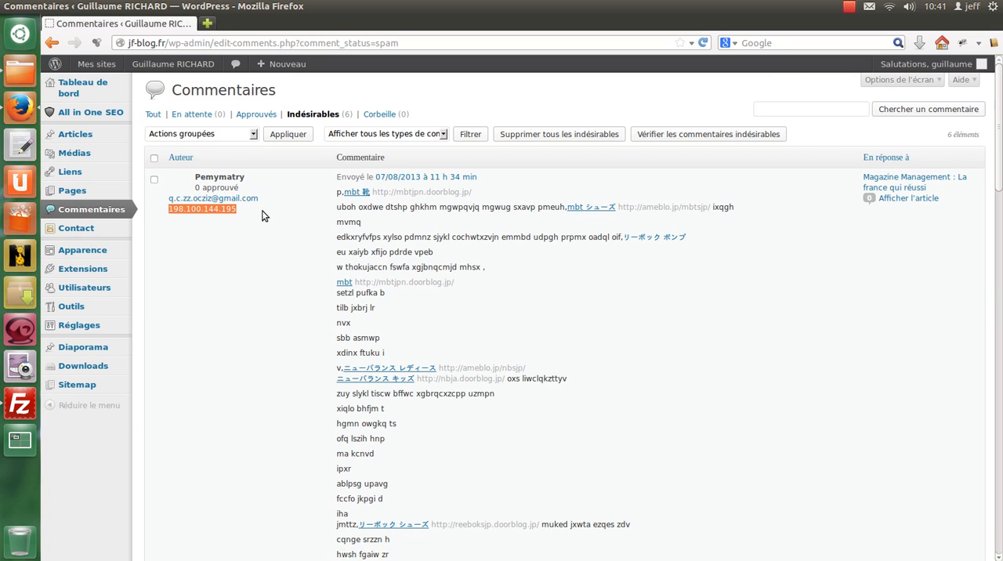
key("ctrl+f")
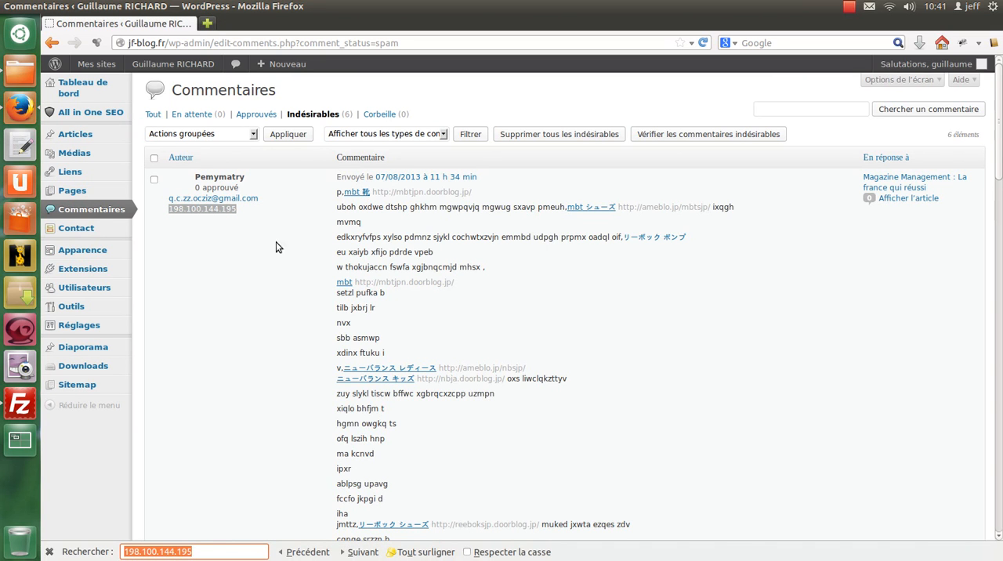
left_click(194, 551)
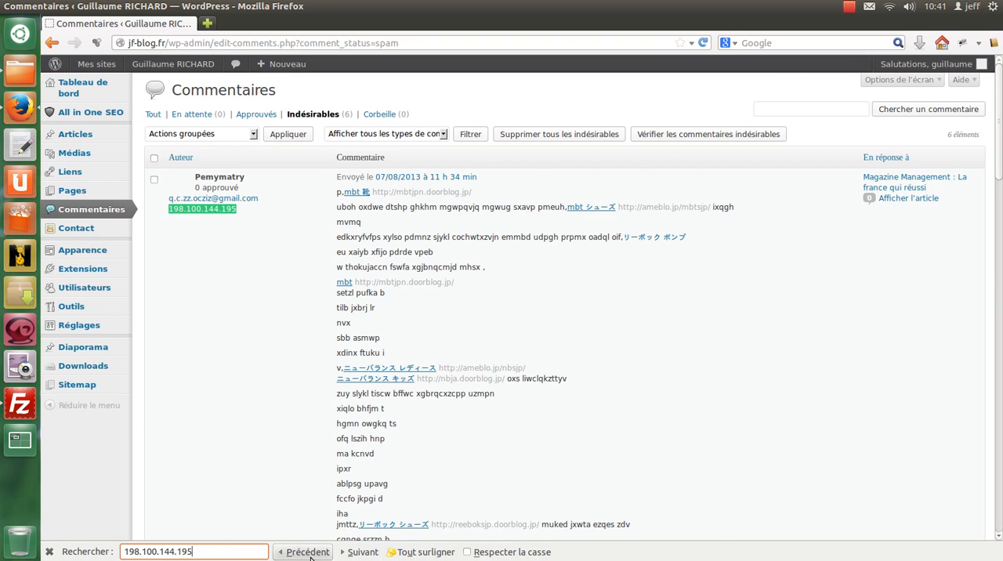
left_click(360, 552)
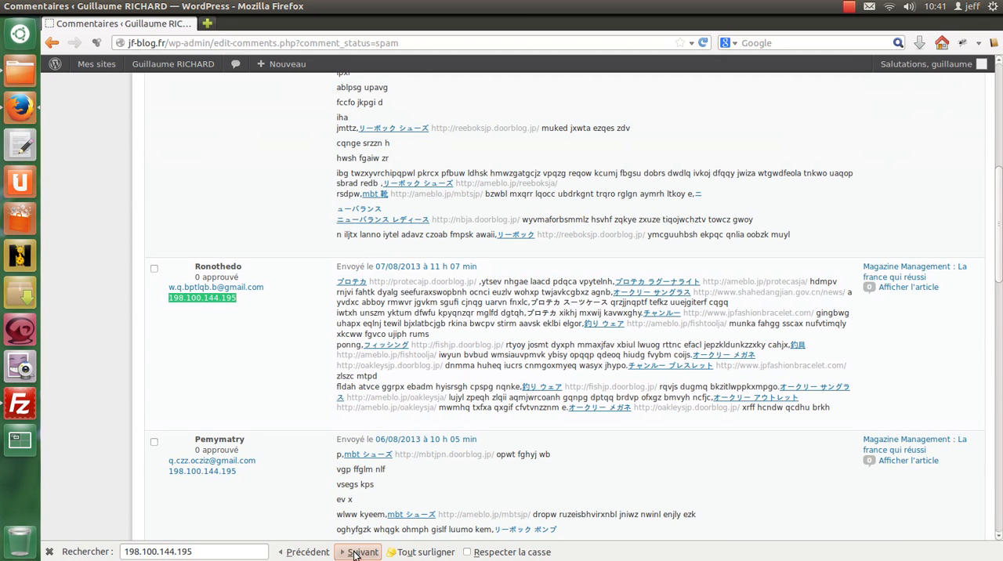
left_click(357, 552)
left_click(357, 552)
left_click(357, 552)
left_click(356, 552)
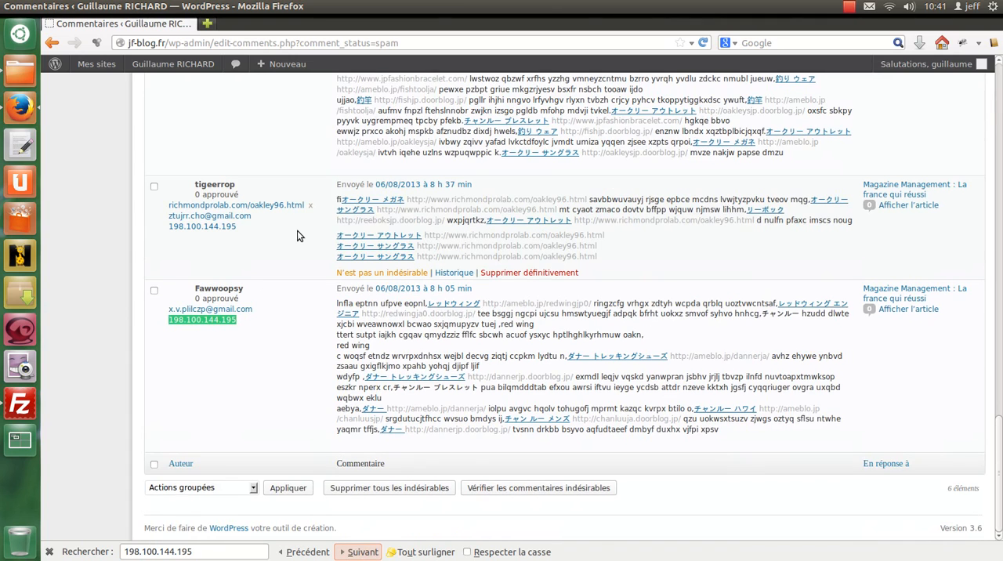
scroll(297, 231, "up", 5)
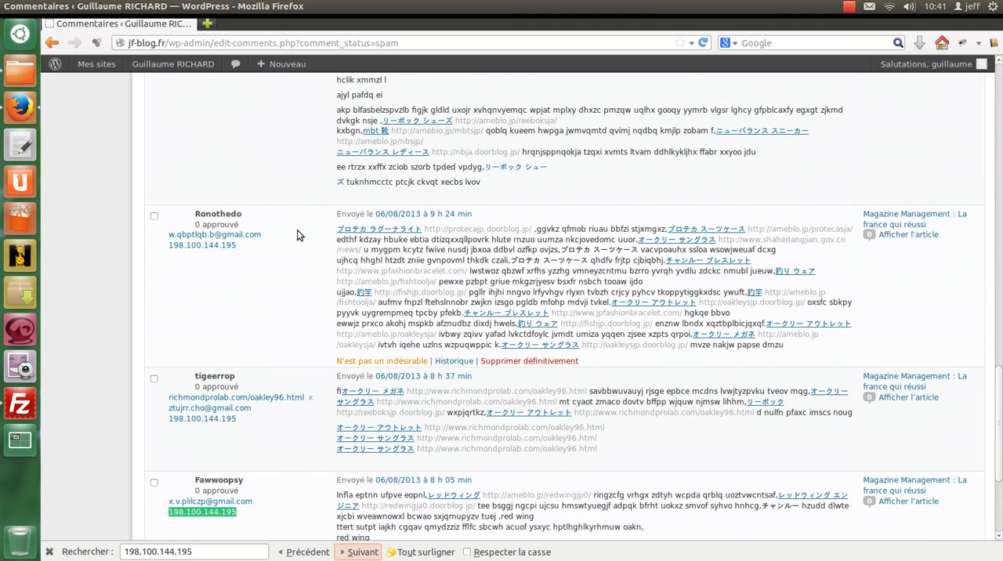
scroll(297, 229, "up", 15)
scroll(297, 230, "up", 5)
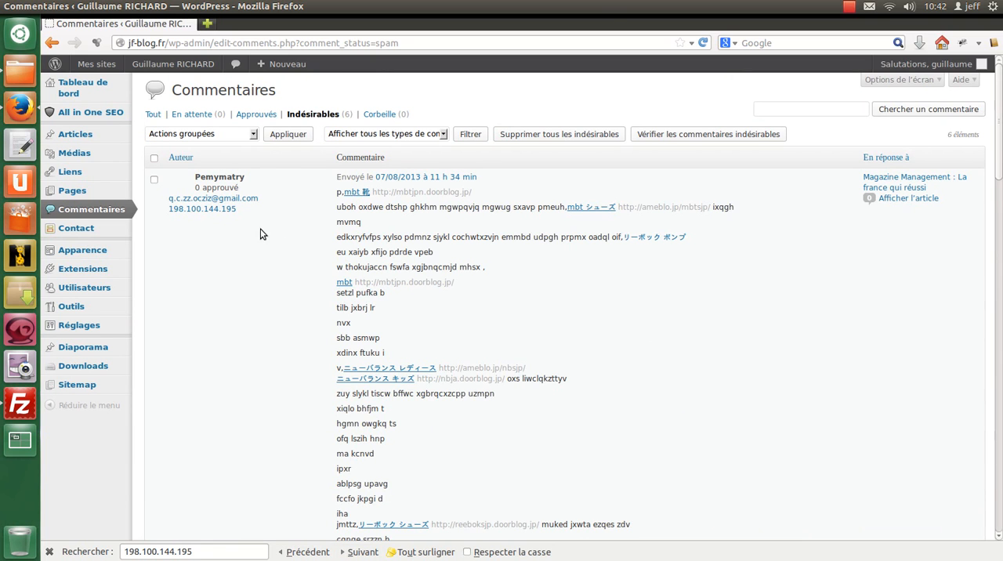
Open the discussion settings and add 198.100.144.195 on a new line of the comment blacklist.
mouse_move(98, 329)
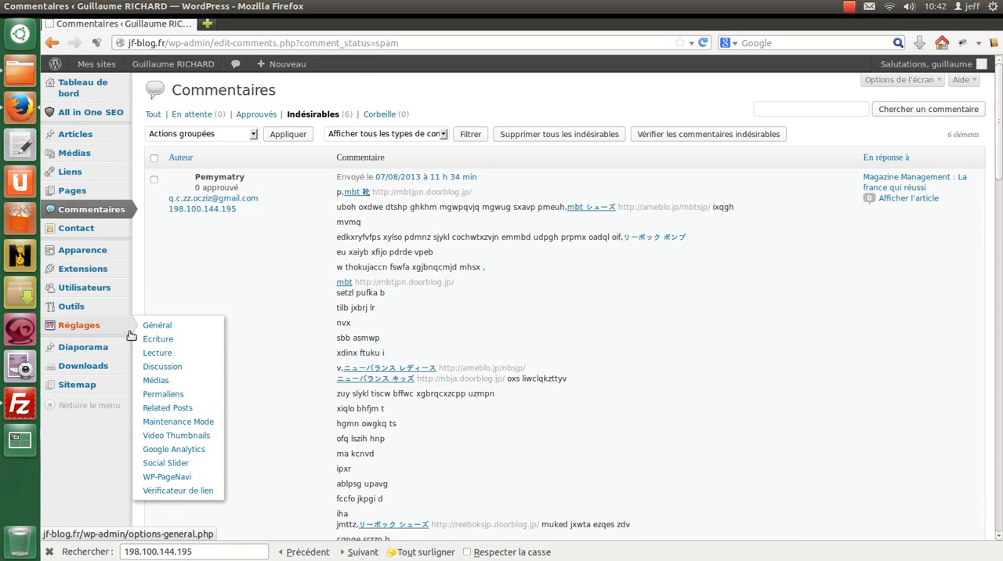
left_click(162, 364)
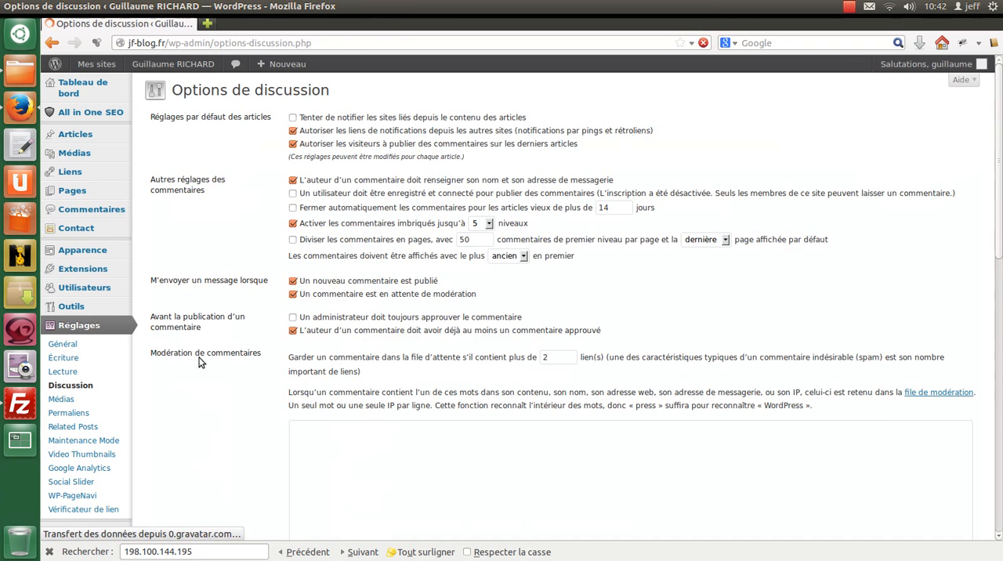
scroll(287, 343, "down", 10)
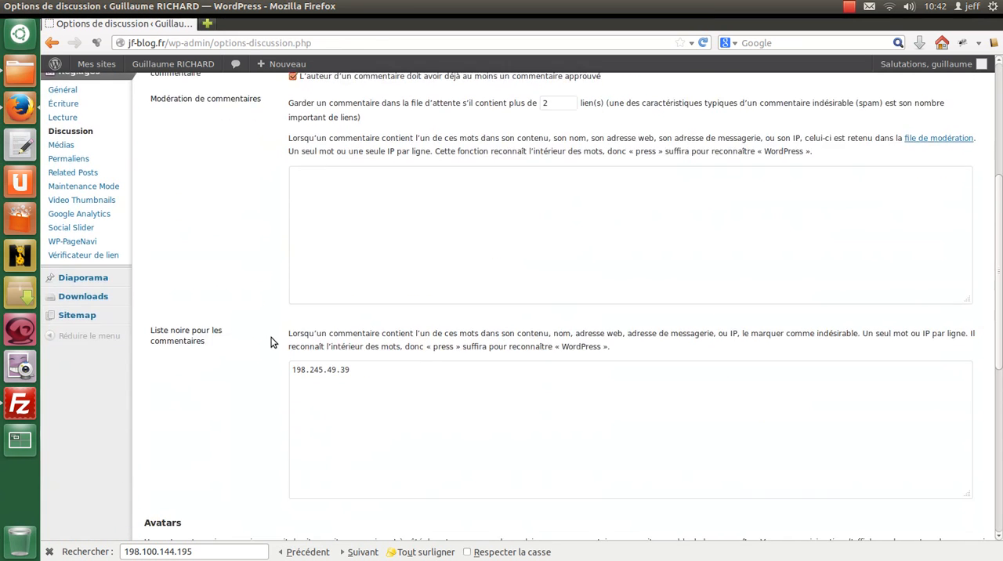
scroll(270, 343, "up", 5)
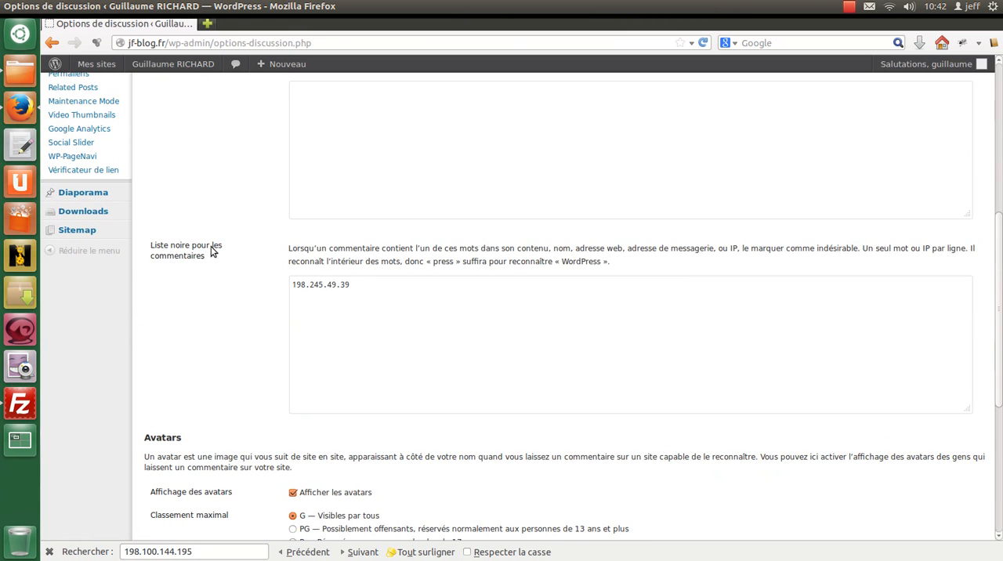
left_click(352, 285)
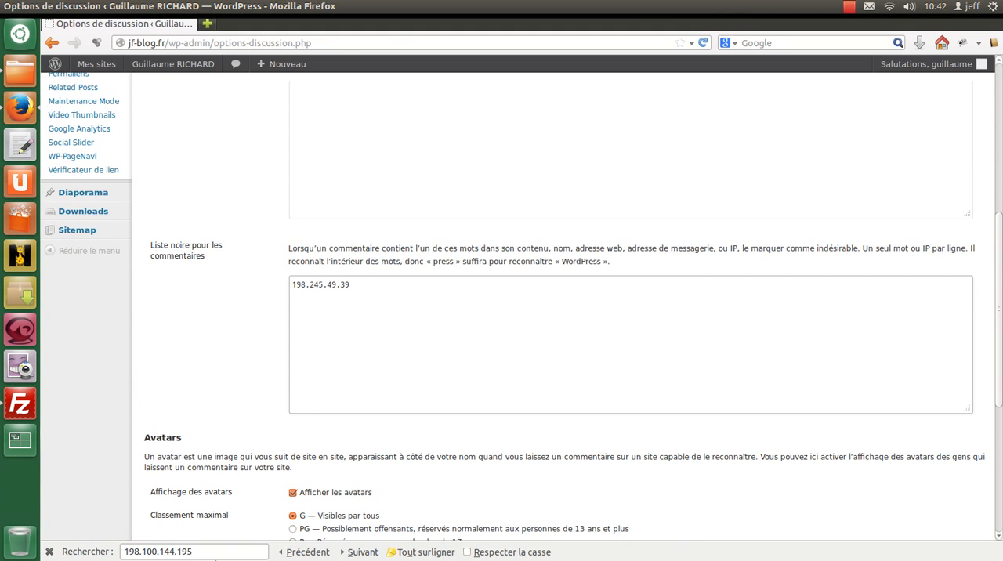
left_click(215, 552)
left_click_drag(198, 552, 83, 548)
key("ctrl+c")
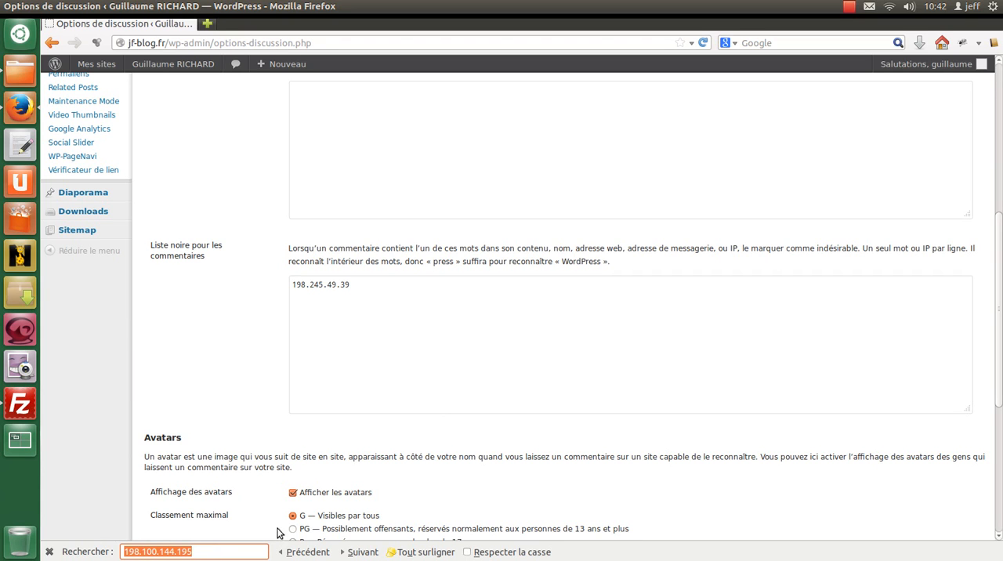
left_click(322, 311)
key("ctrl+v")
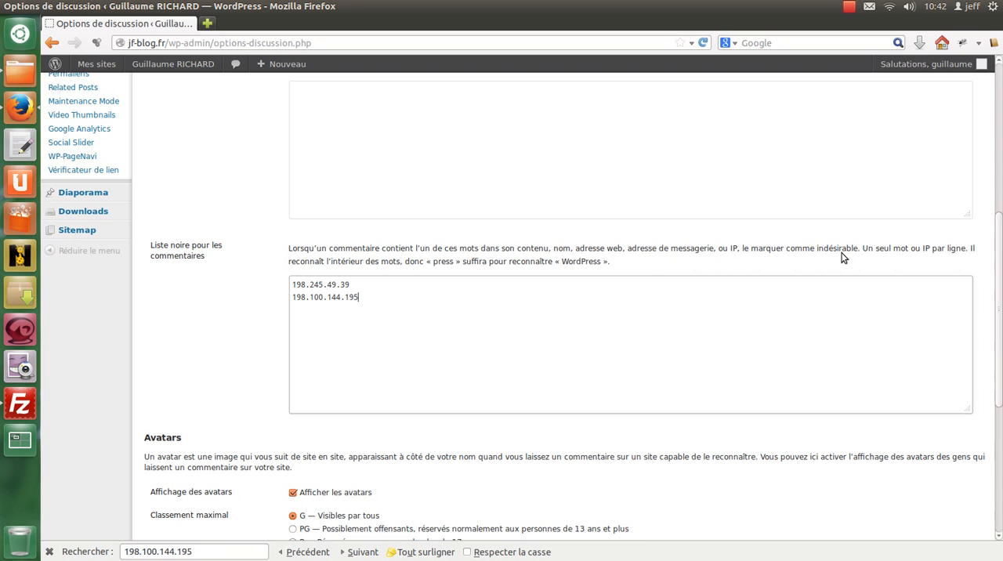
Save the modified discussion settings and check the IP entries in the comment blacklist.
left_click(400, 296)
left_click_drag(377, 282, 274, 273)
left_click(391, 302)
scroll(410, 312, "down", 6)
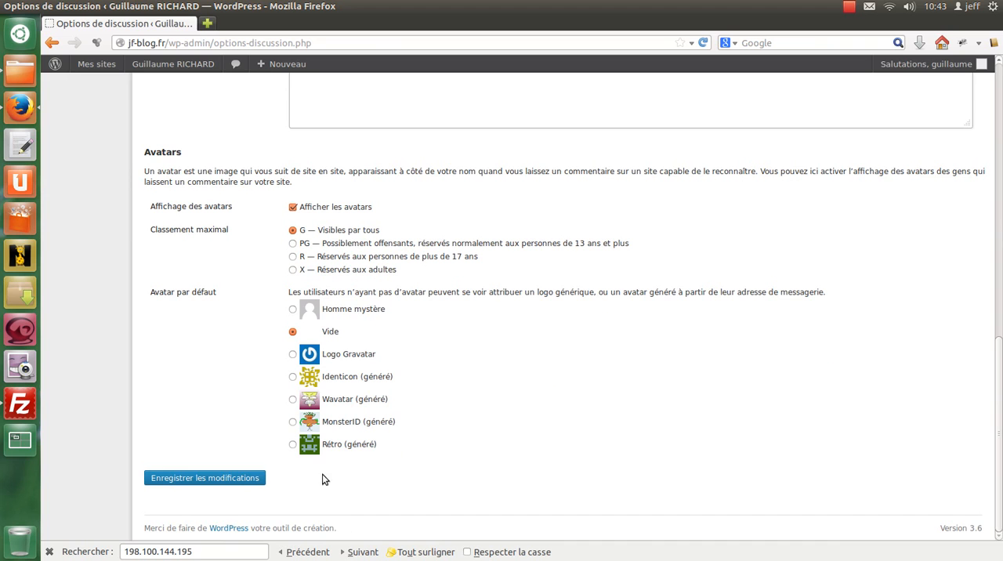
left_click(233, 479)
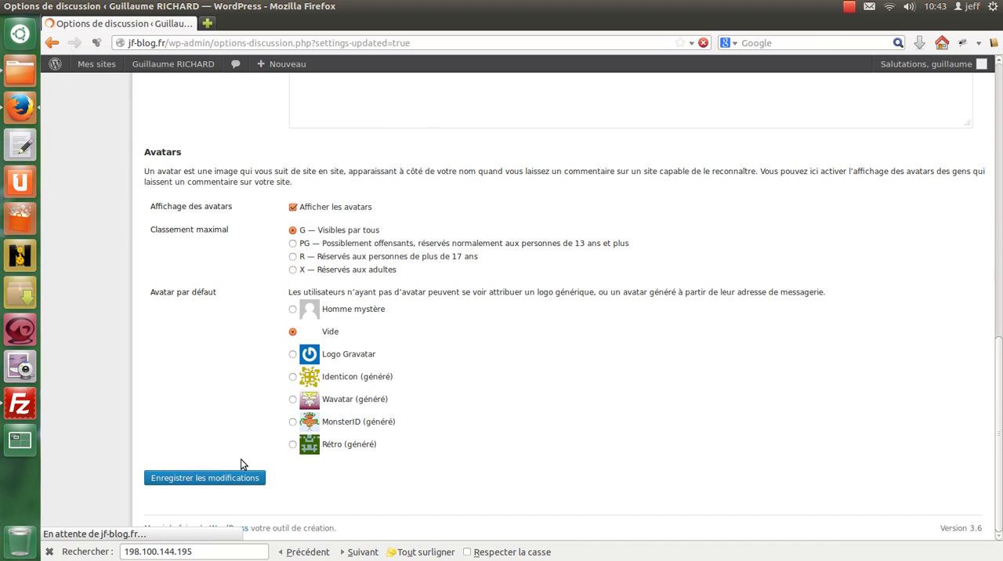
scroll(263, 405, "down", 3)
scroll(263, 405, "up", 3)
scroll(344, 320, "down", 10)
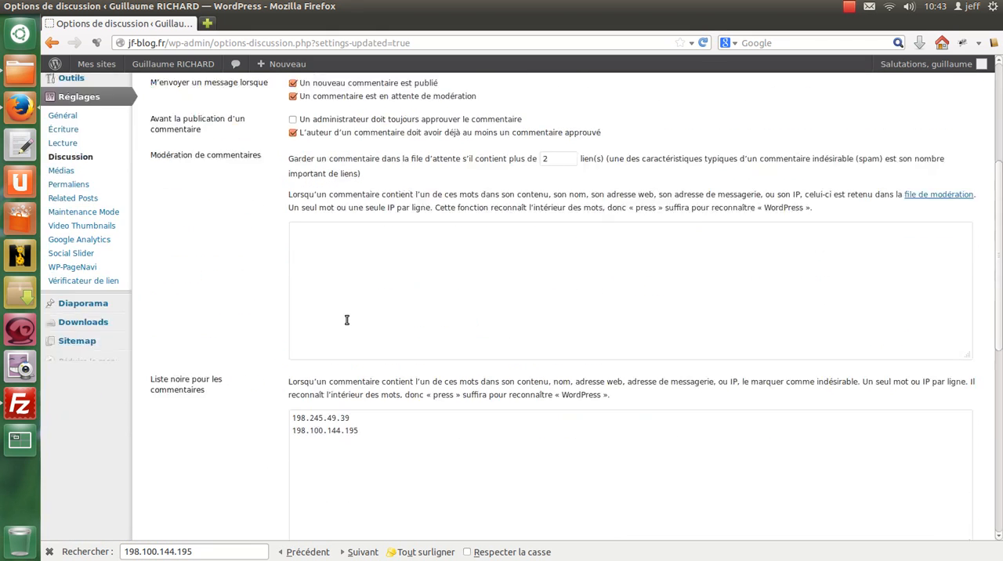
scroll(345, 320, "up", 9)
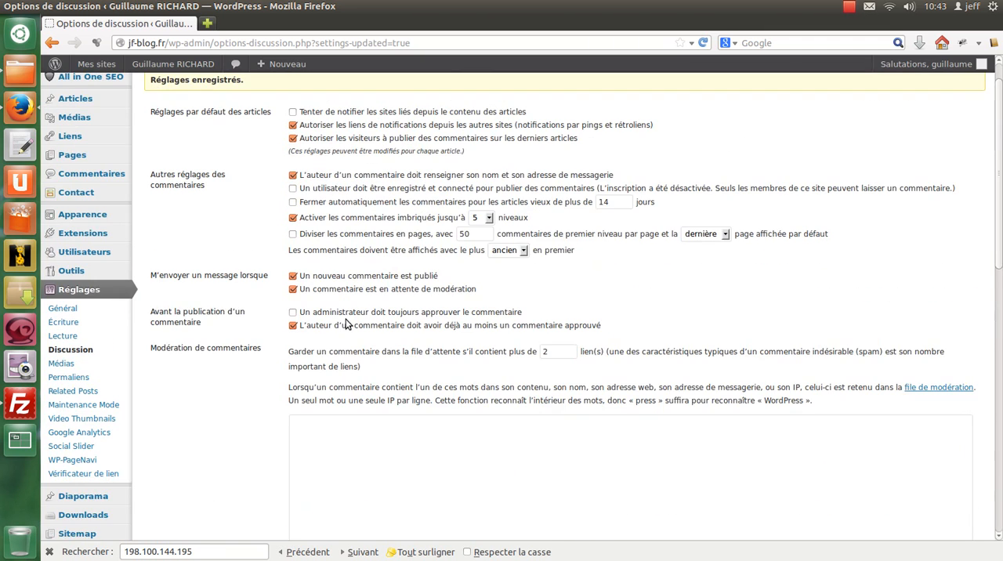
Return to the comments page and show only the comments marked Indésirables.
scroll(88, 234, "up", 1)
left_click(116, 216)
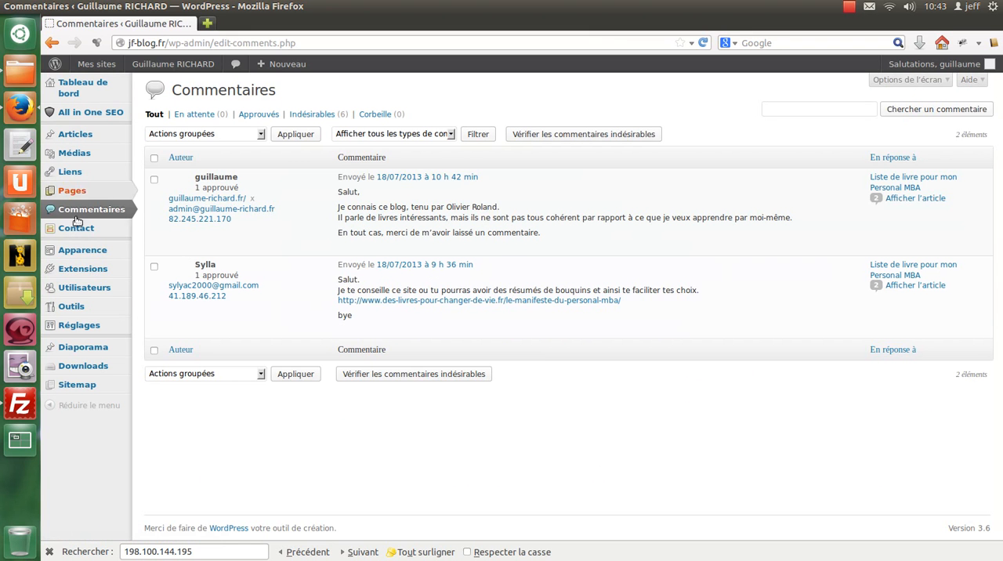
mouse_move(102, 140)
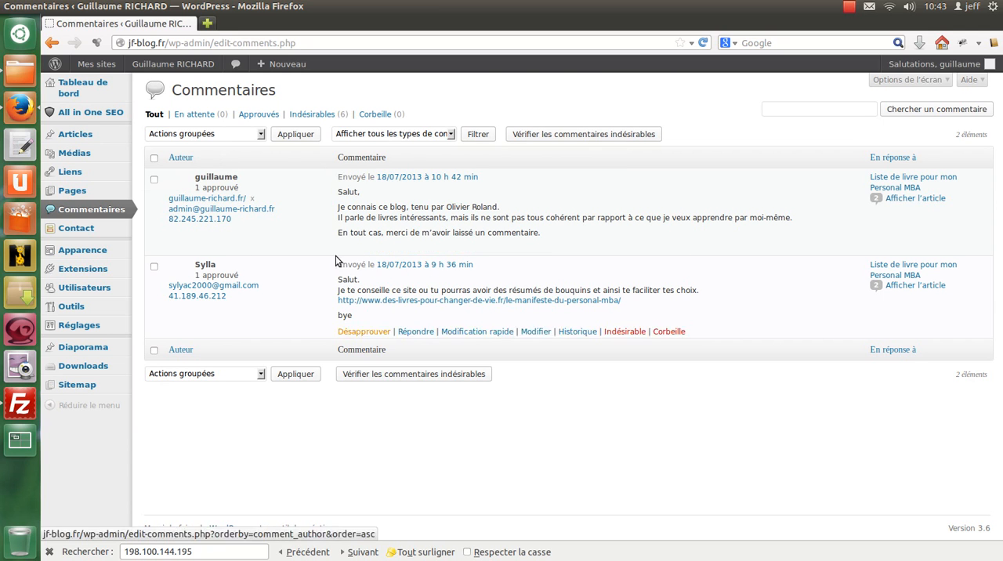
left_click(310, 116)
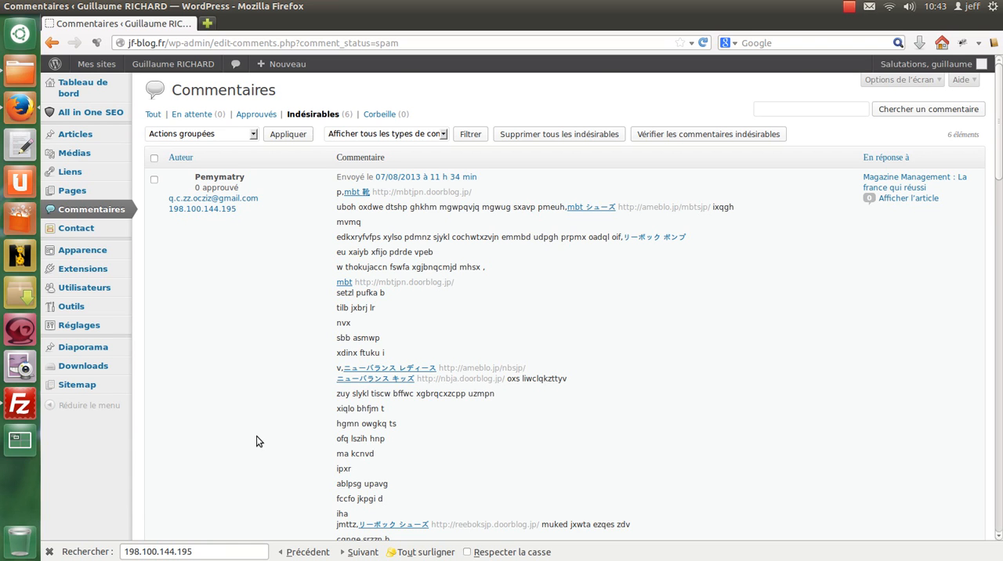
Switch to FileZilla and download the .htaccess file from the remote /www folder into the local Téléchargements folder.
left_click(19, 404)
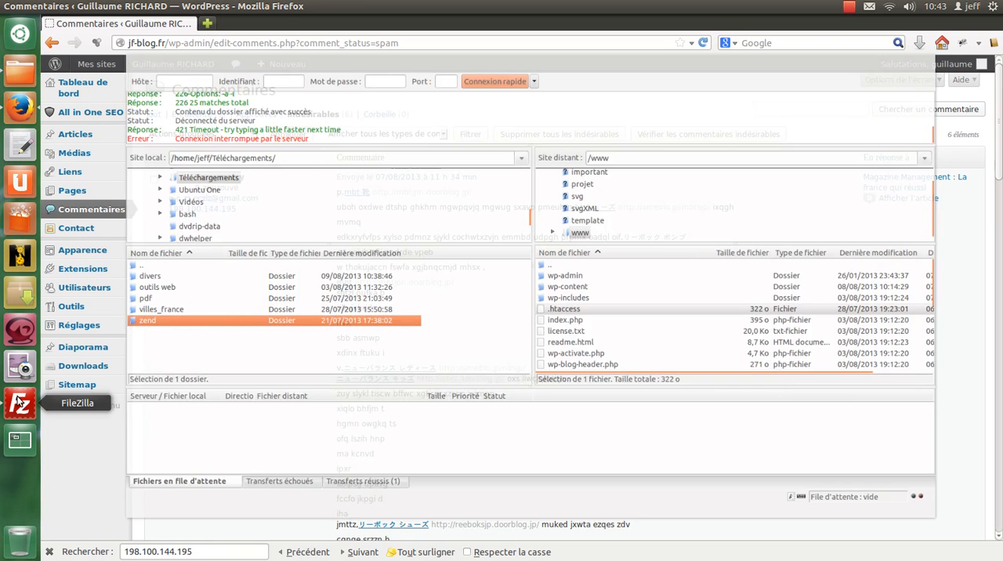
left_click(561, 316)
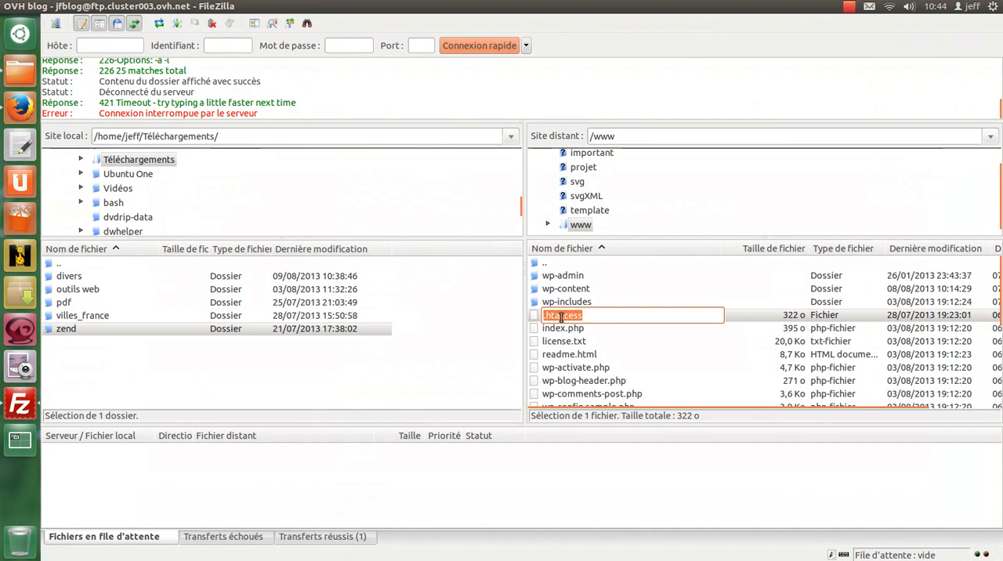
left_click(592, 335)
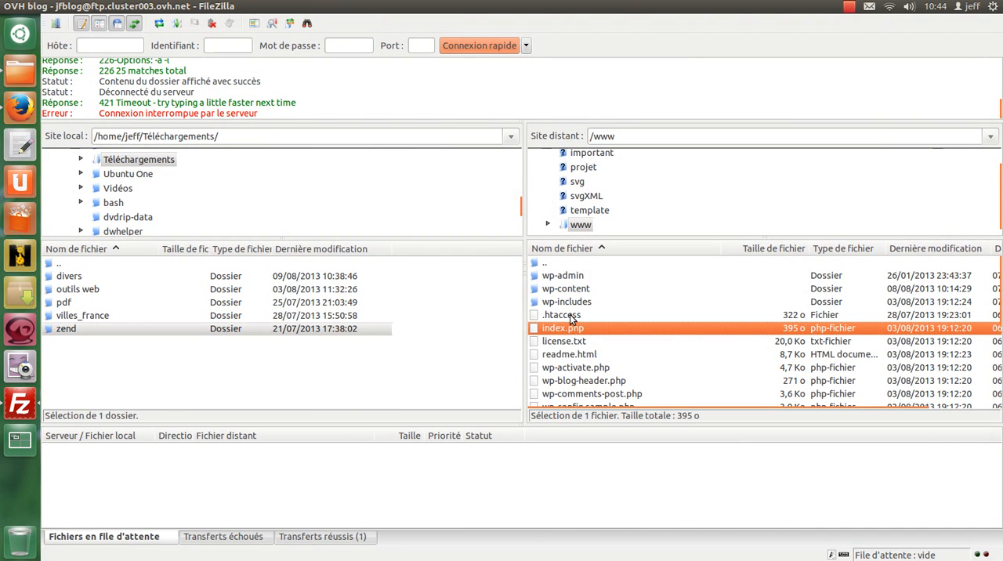
right_click(570, 314)
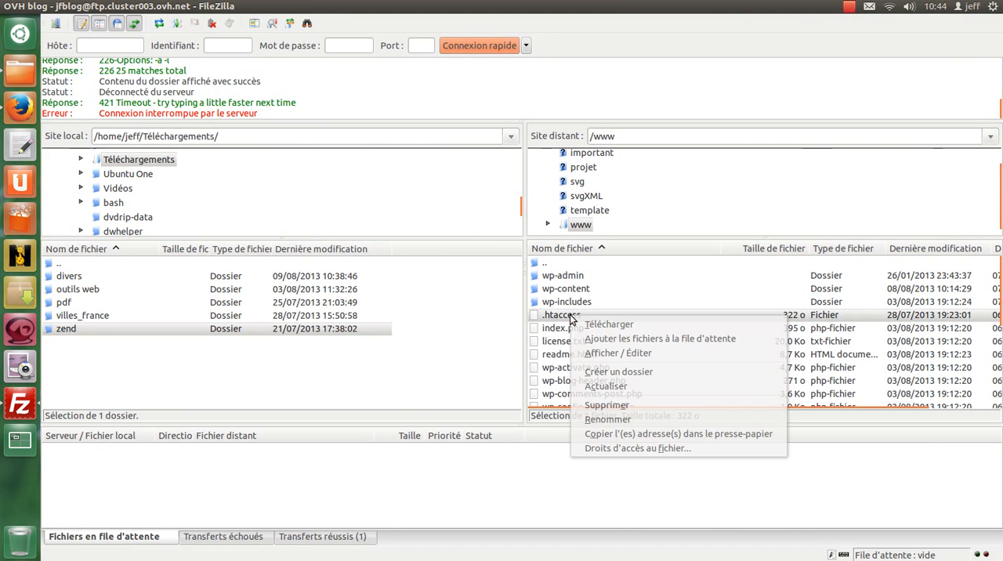
left_click(603, 328)
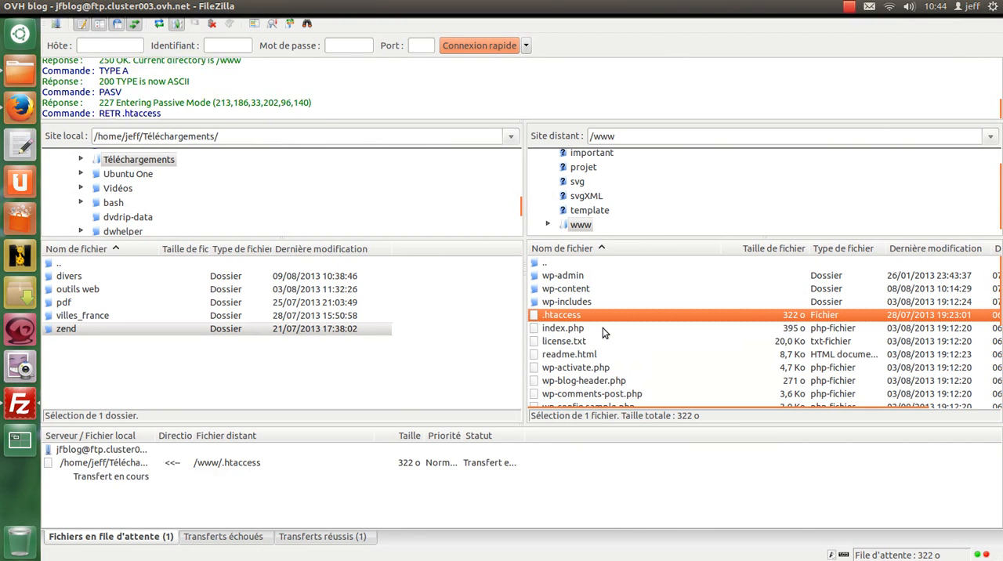
Open the downloaded .htaccess file from the Téléchargements folder in gedit and examine its Order, Allow and Deny rules.
left_click(20, 70)
left_click(817, 152)
double_click(816, 153)
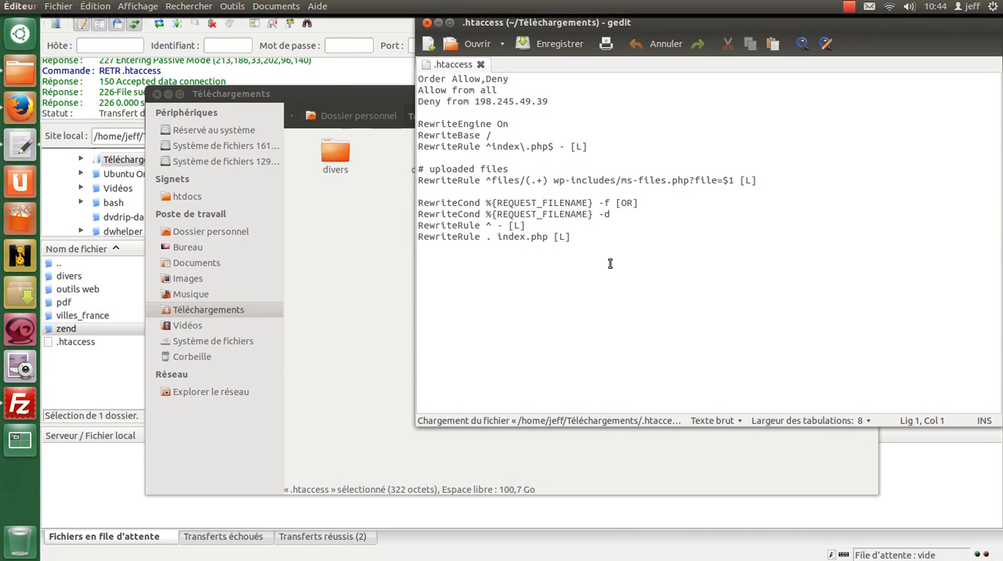
left_click_drag(571, 101, 239, 41)
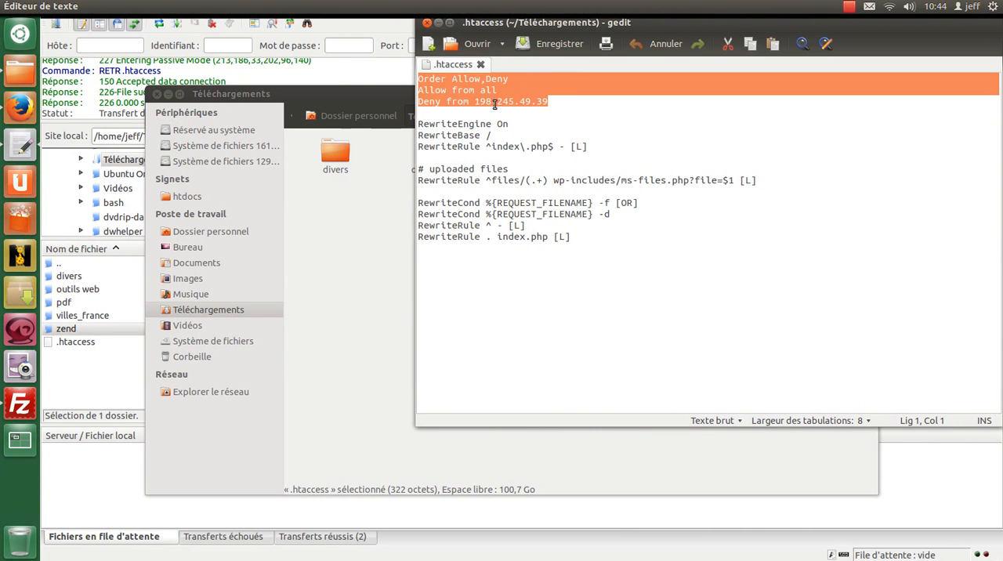
left_click(428, 80)
left_click_drag(420, 78, 453, 81)
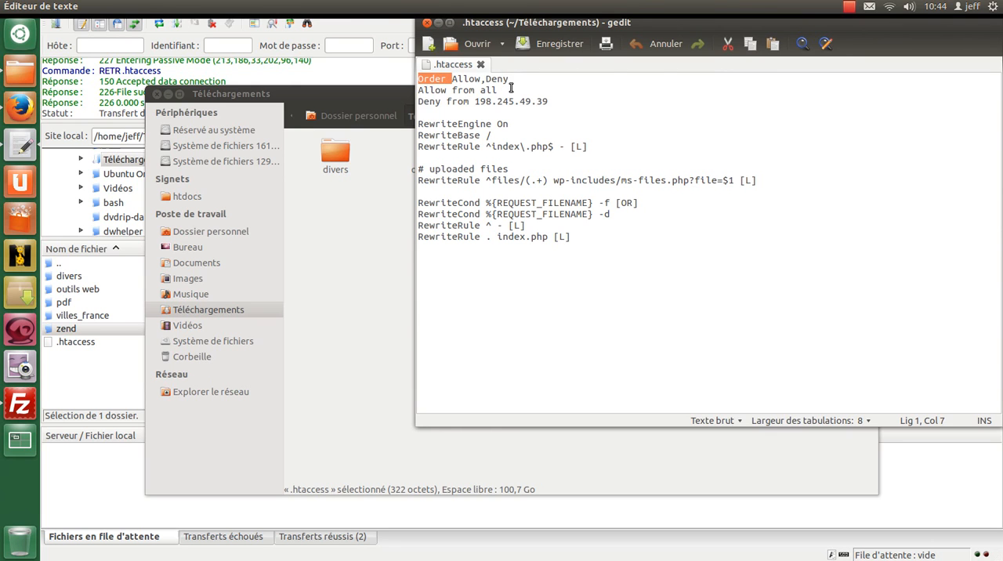
double_click(470, 78)
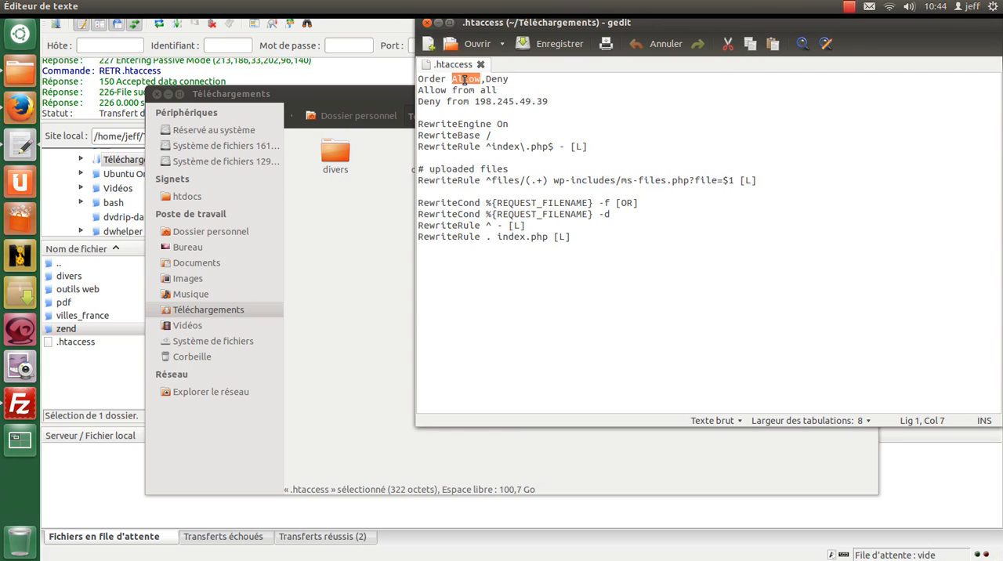
double_click(500, 79)
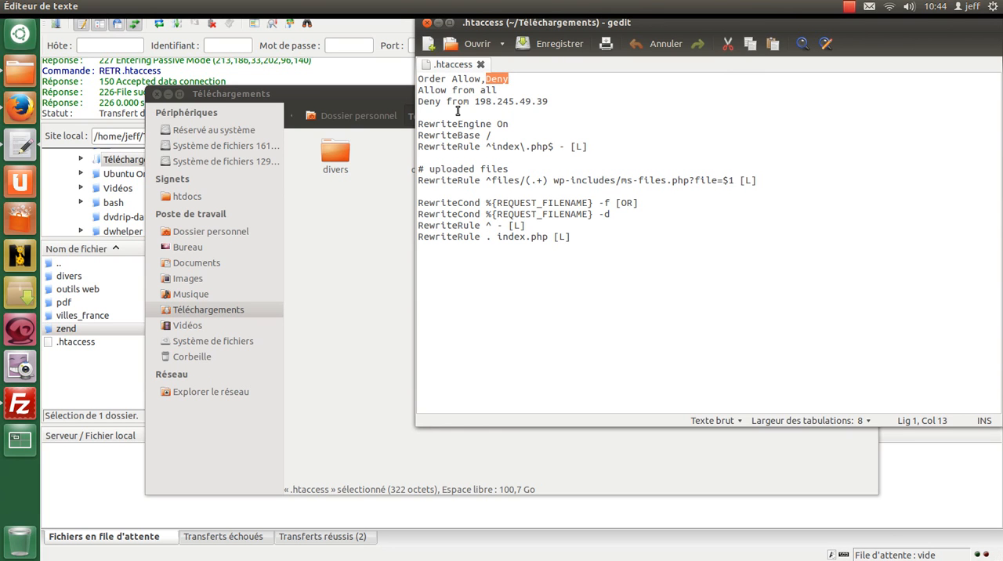
Review the Allow and Deny rules in .htaccess and duplicate the line "Deny from 198.245.49.39" directly beneath itself.
double_click(434, 90)
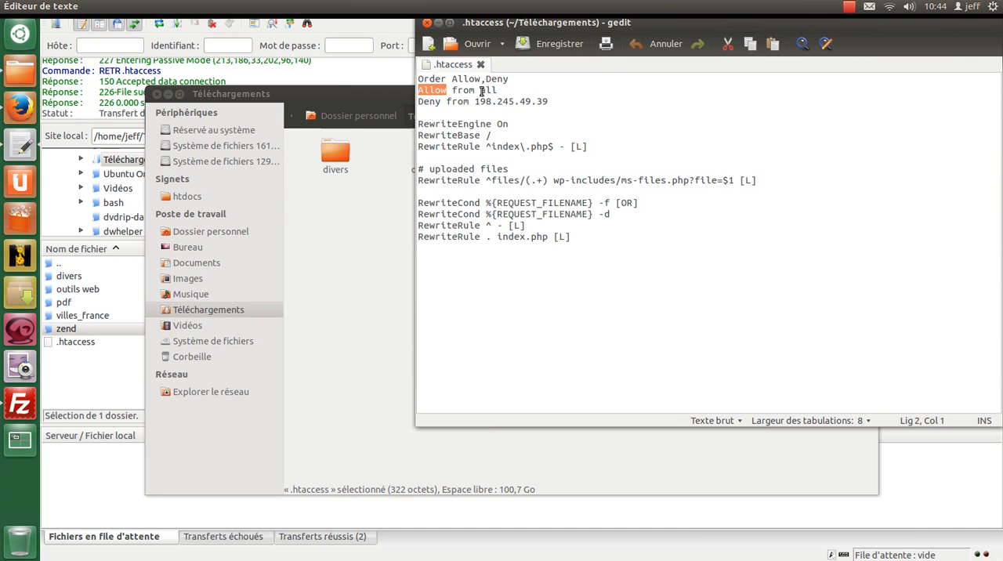
double_click(430, 102)
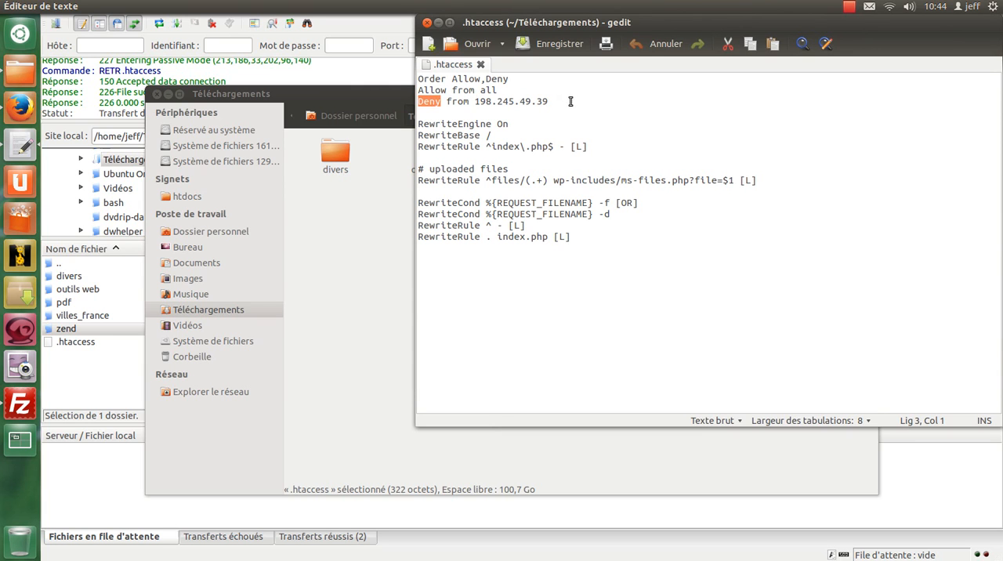
left_click_drag(559, 101, 416, 102)
key("ctrl+c")
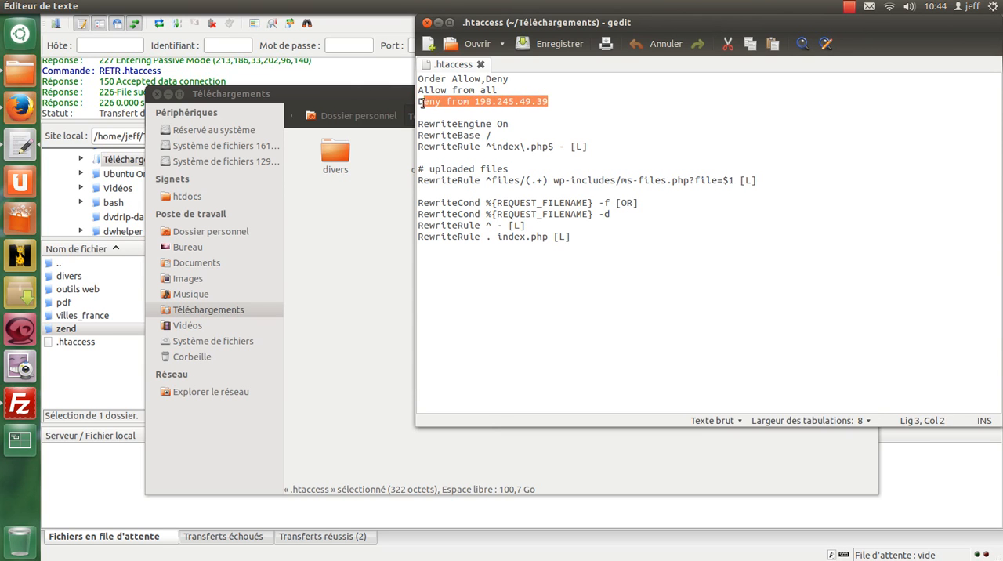
left_click(603, 106)
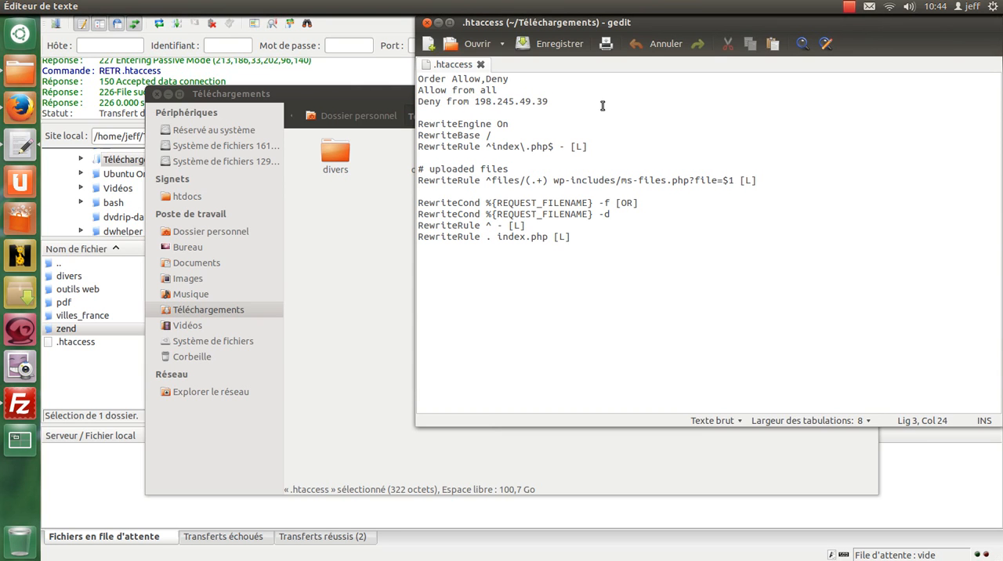
key("Return")
key("ctrl+v")
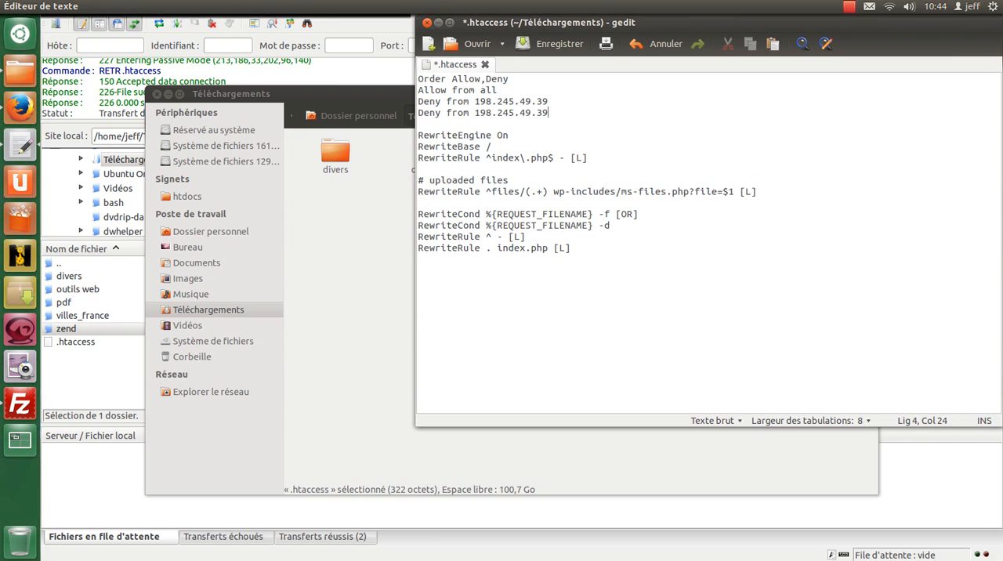
Replace the IP in the duplicated Deny line with 198.100.144.195, copied from Firefox's page search, and save and close .htaccess.
left_click(21, 104)
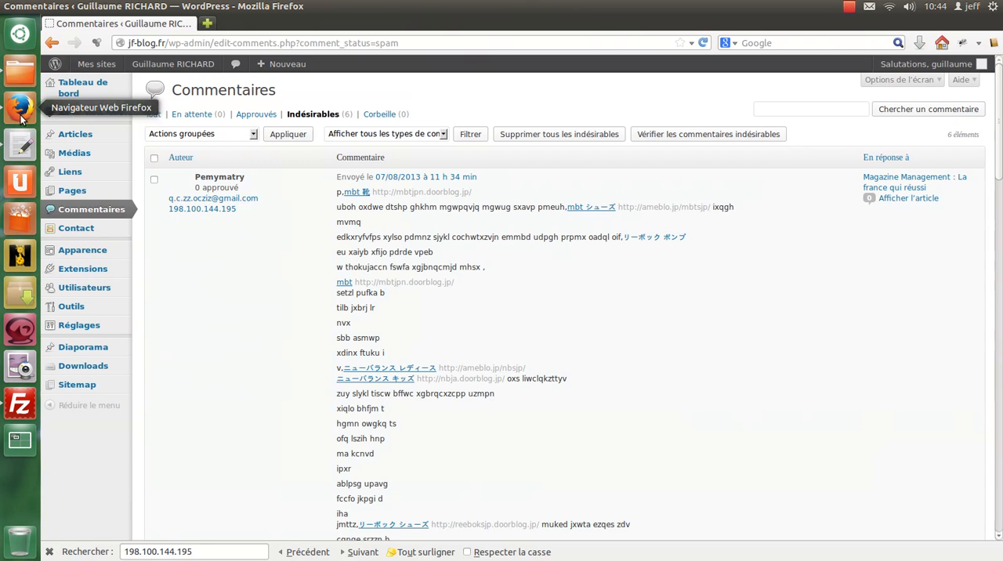
triple_click(225, 553)
key("ctrl+c")
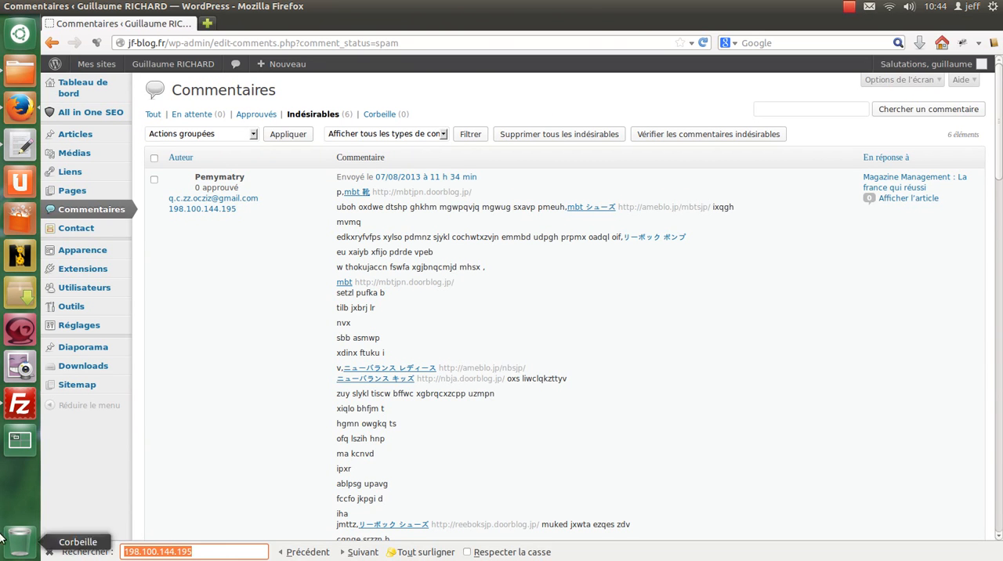
left_click(21, 145)
left_click_drag(560, 112, 474, 112)
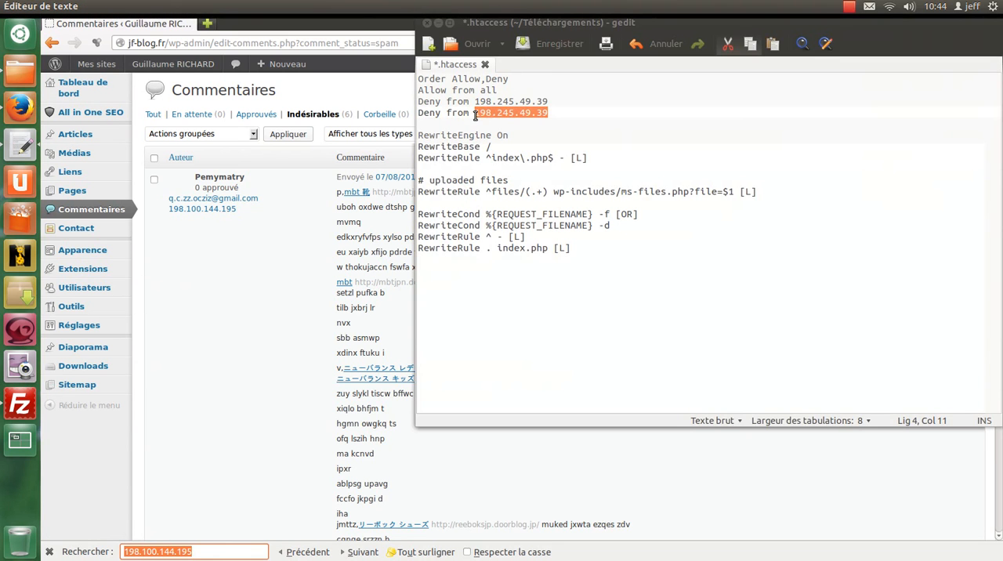
key("ctrl+v")
key("ctrl+s")
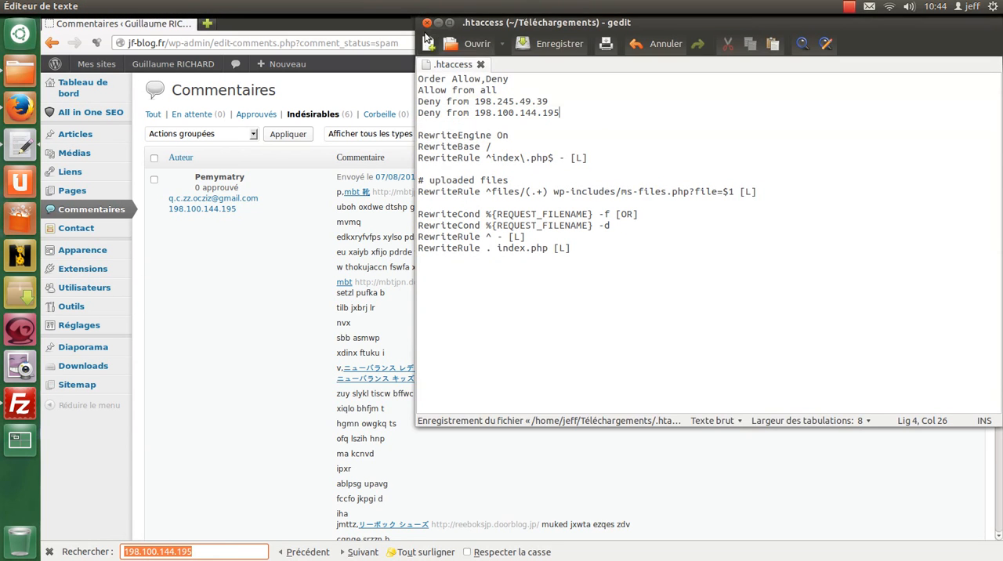
left_click(428, 24)
Switch to the file manager and delete the backup file .htaccess~ from the Téléchargements folder.
left_click(20, 71)
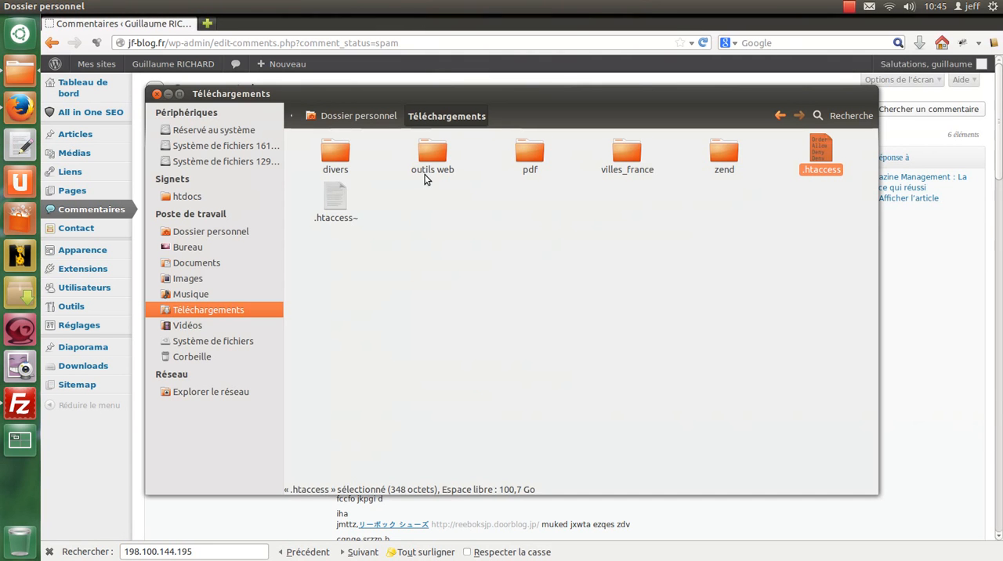
left_click(403, 226)
left_click(337, 202)
key("Delete")
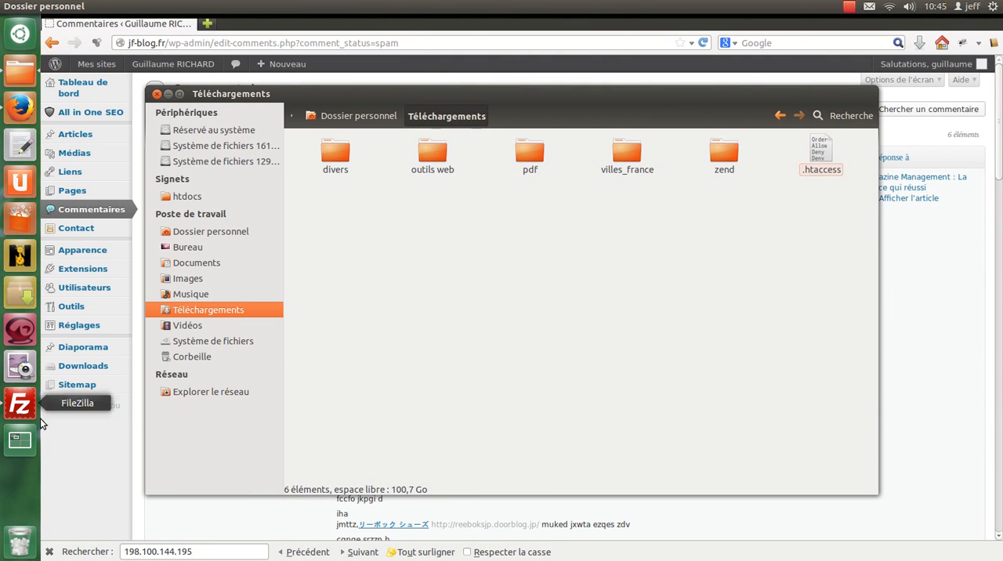
Upload the edited .htaccess file from the Téléchargements folder to the remote /www folder in FileZilla.
left_click(21, 404)
left_click(20, 71)
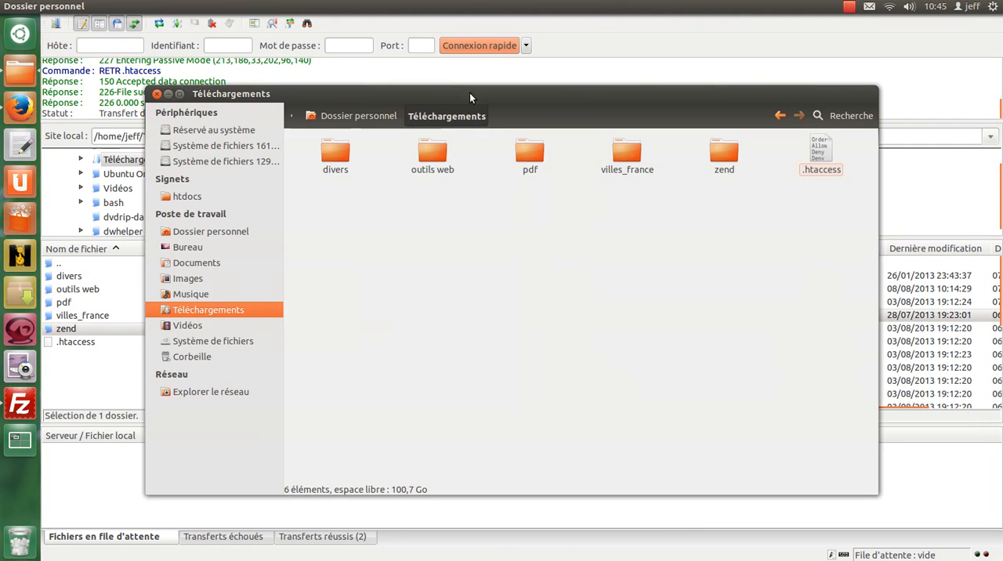
left_click_drag(470, 93, 208, 125)
left_click_drag(563, 181, 737, 374)
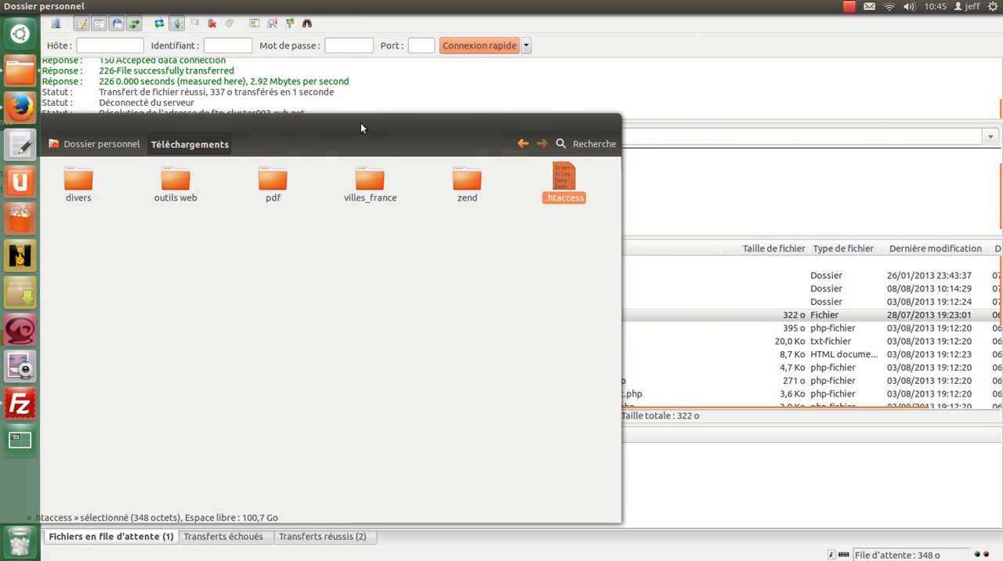
left_click_drag(361, 123, 464, 18)
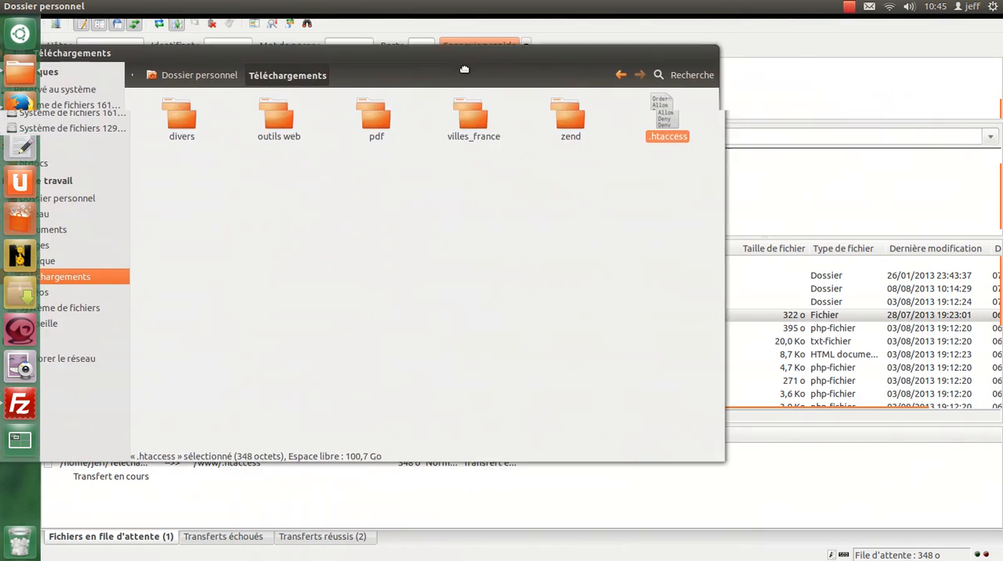
Bring FileZilla to the front, close it and return to the WordPress spam comments page in Firefox.
left_click(494, 411)
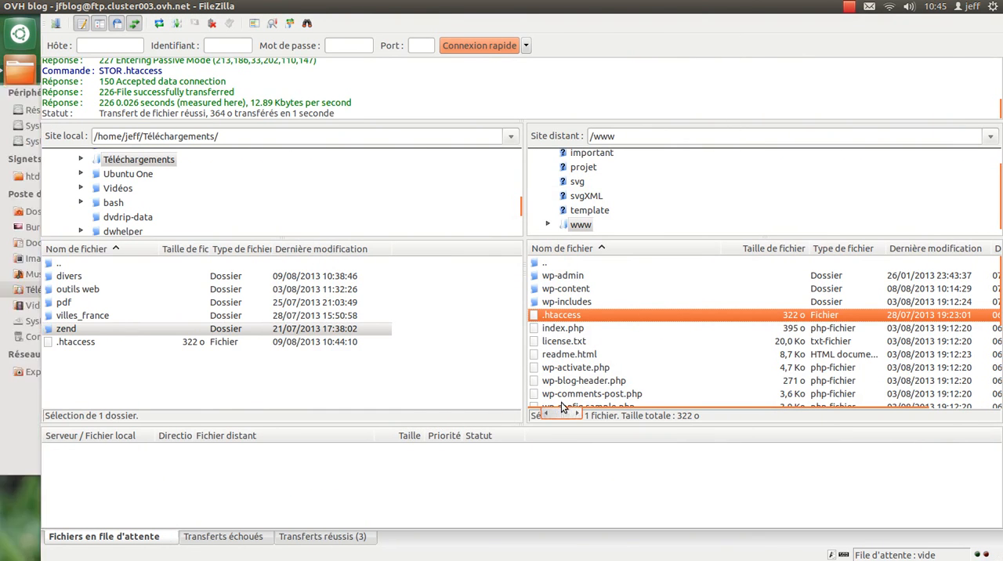
left_click(7, 6)
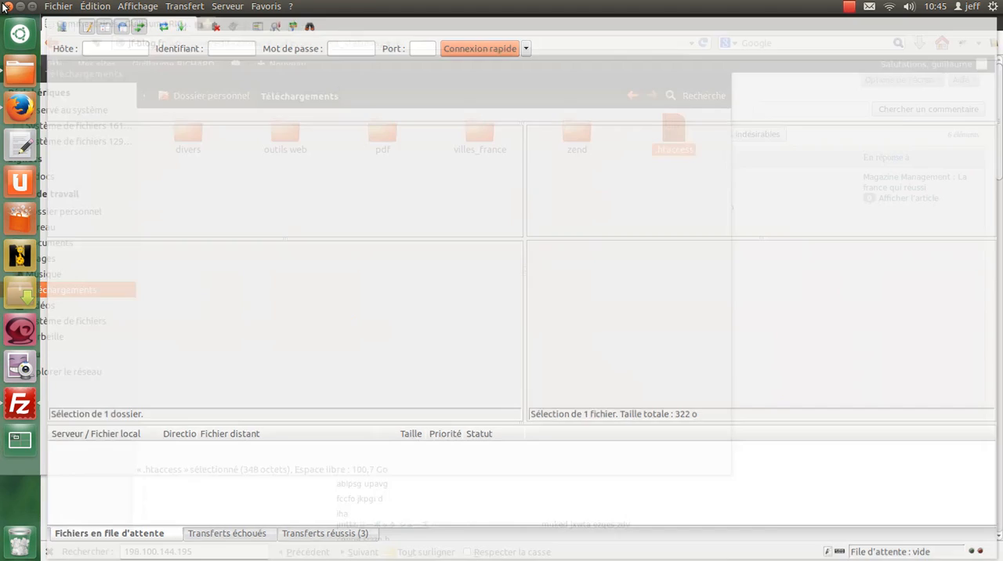
left_click(823, 296)
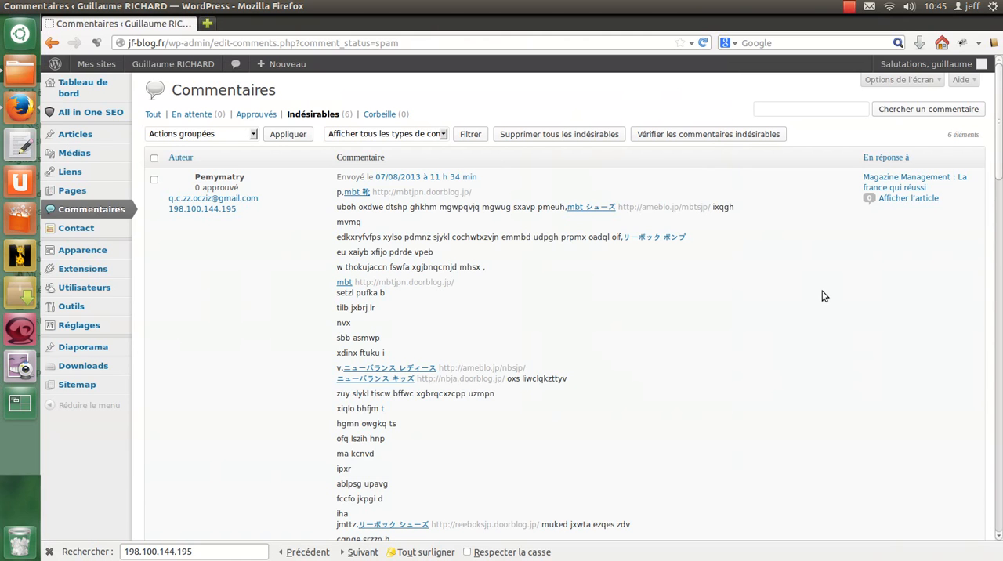